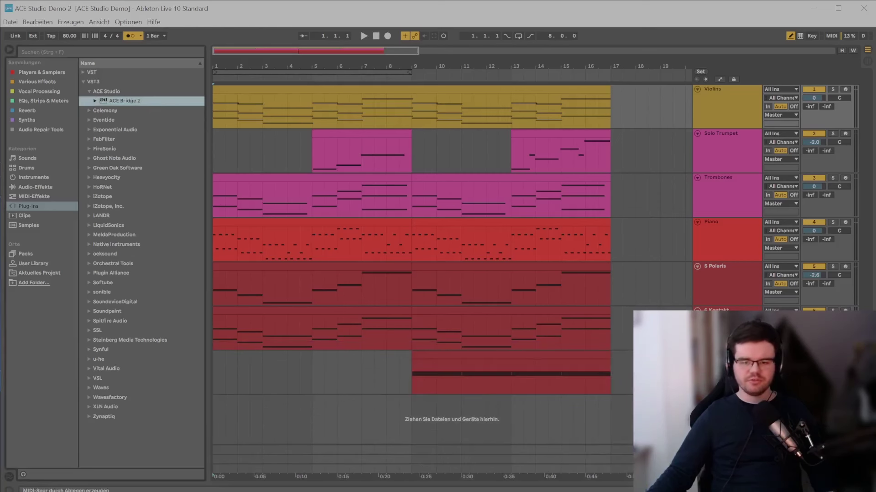
Load ACE Bridge 2 on a new track in Record mode, with its MIDI and audio connected to ACE Studio's track 3 violin.
left_click_drag(451, 410, 451, 418)
left_click(157, 404)
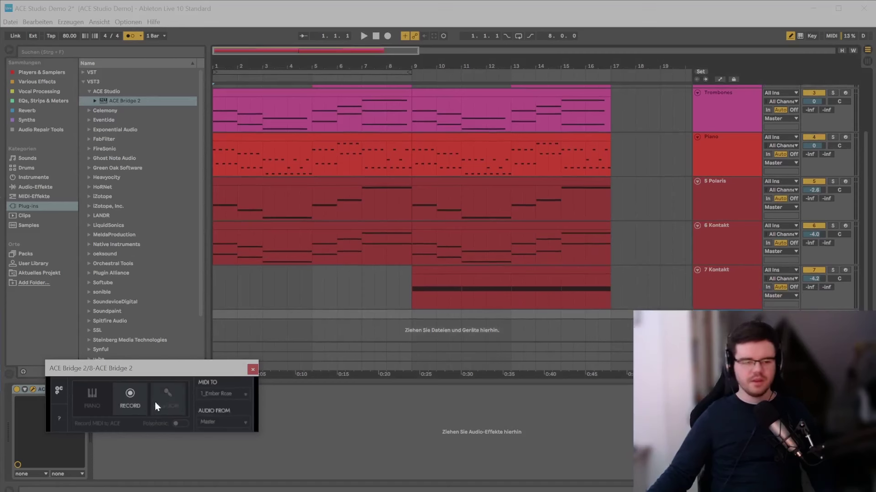
left_click(131, 407)
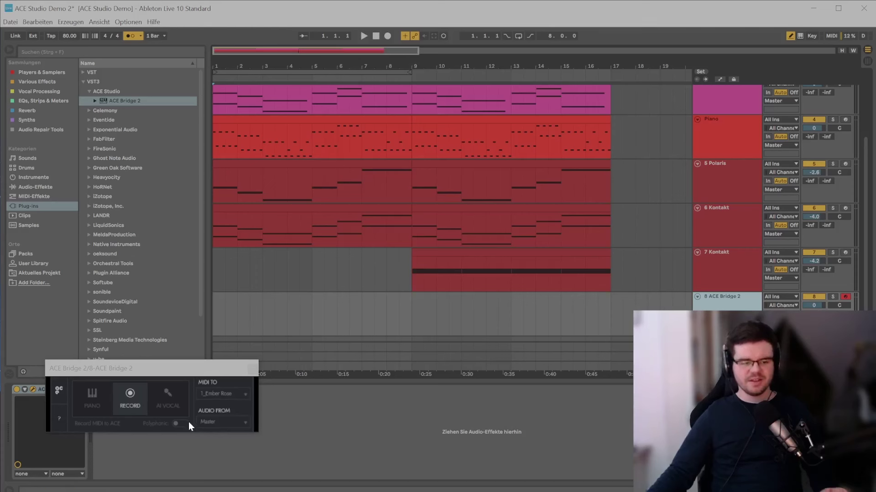
left_click(228, 420)
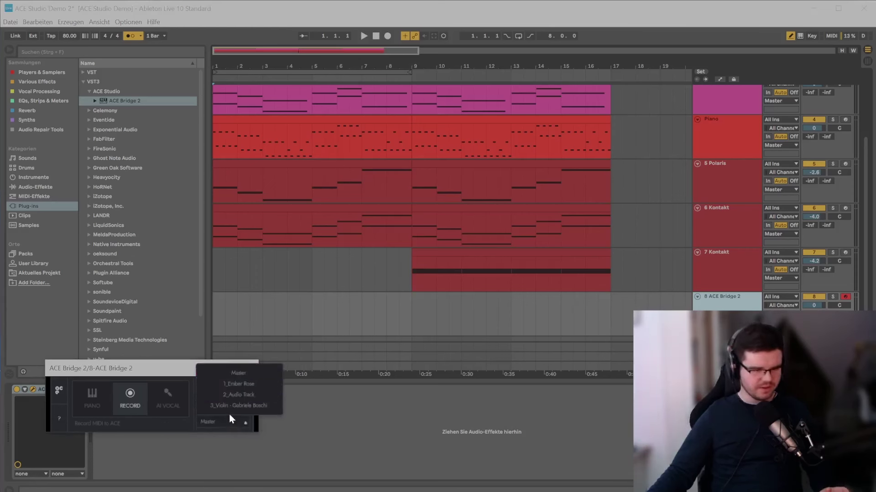
left_click(229, 408)
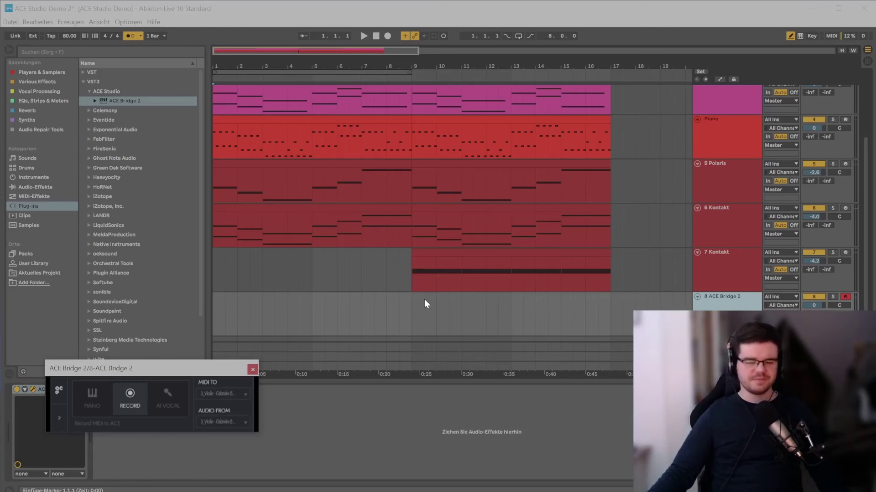
Record a violin improvisation as MIDI on the ACE Bridge 2 track from bar 1, and trim the clip's end to bar 17.
left_click(387, 36)
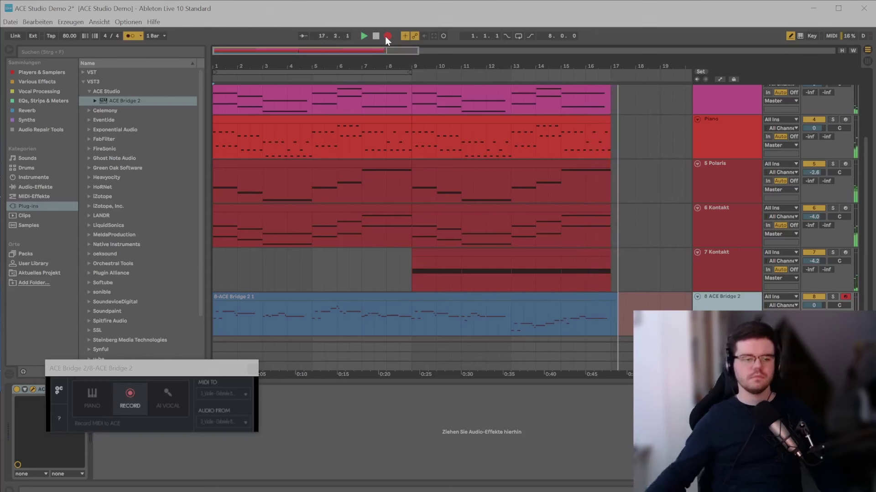
left_click(385, 37)
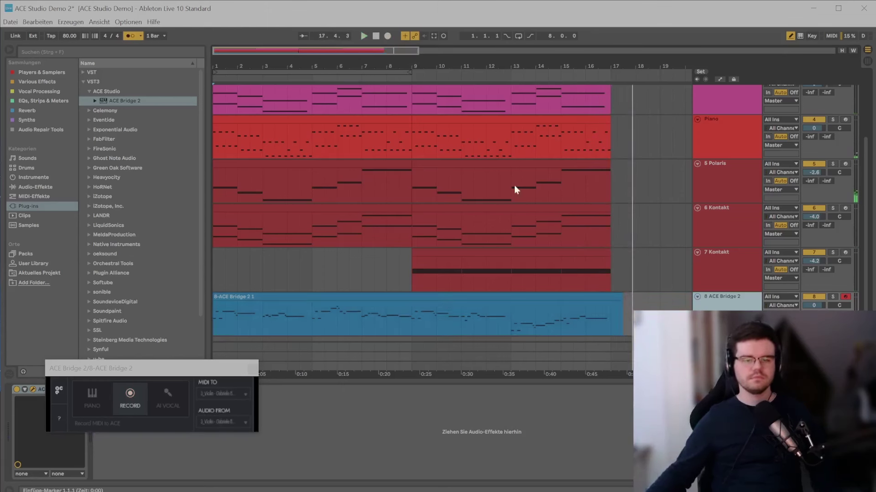
left_click_drag(618, 297, 616, 301)
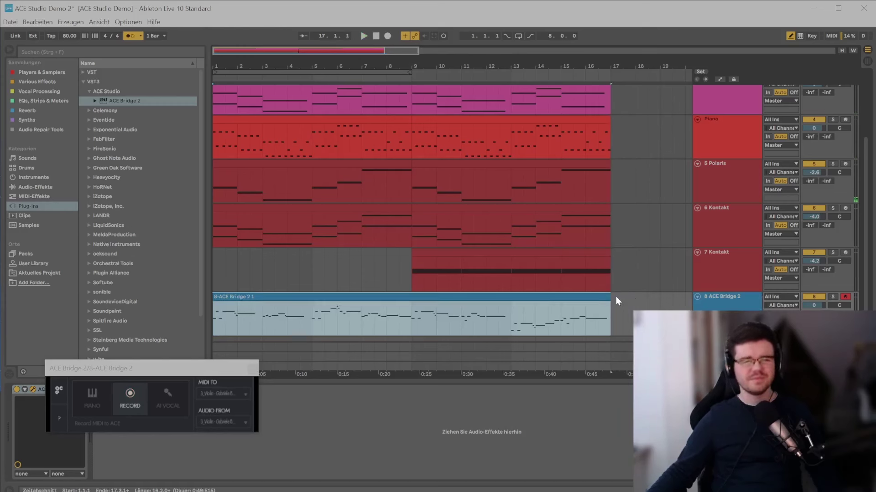
Switch to ACE Studio and start playback from the project's beginning to render the recorded violin clip.
key("alt+Tab")
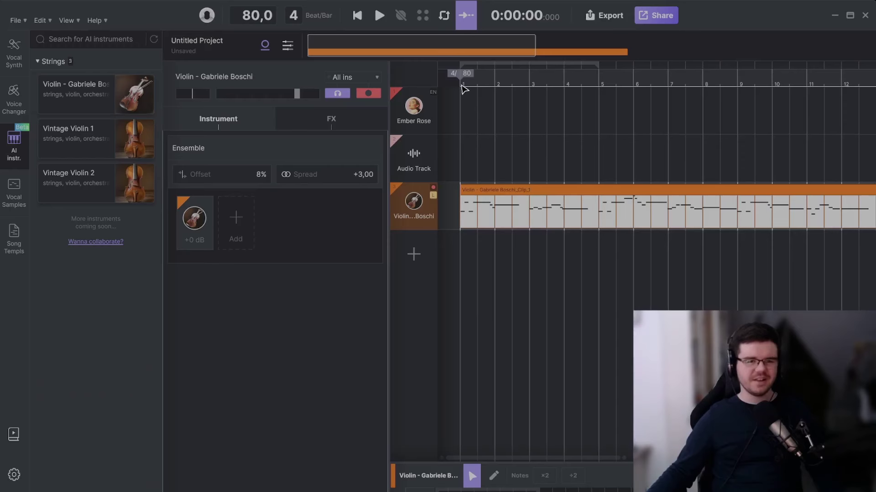
left_click(465, 106)
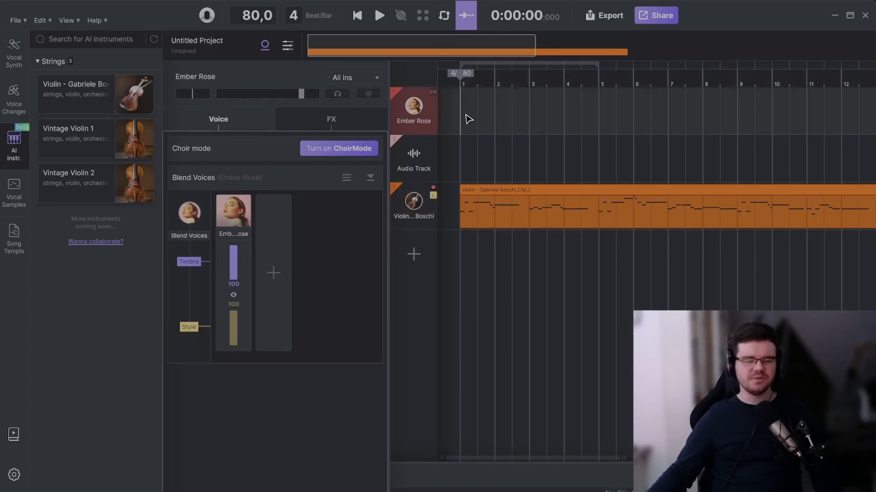
key("space")
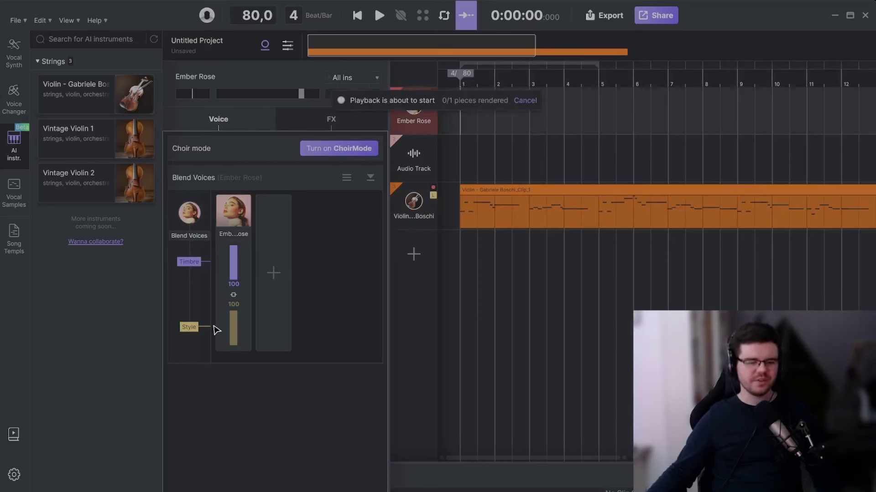
Switch back to Ableton Live and set ACE Bridge 2 to AI Vocal mode.
key("alt+Tab")
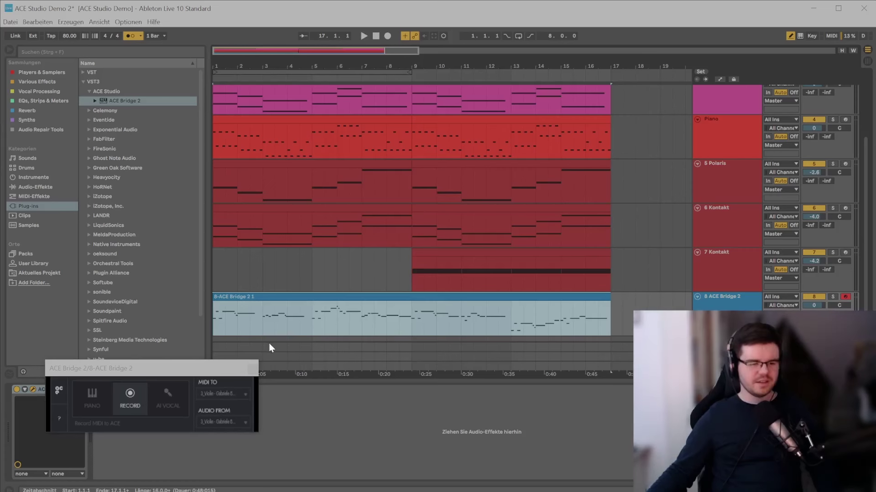
left_click(173, 404)
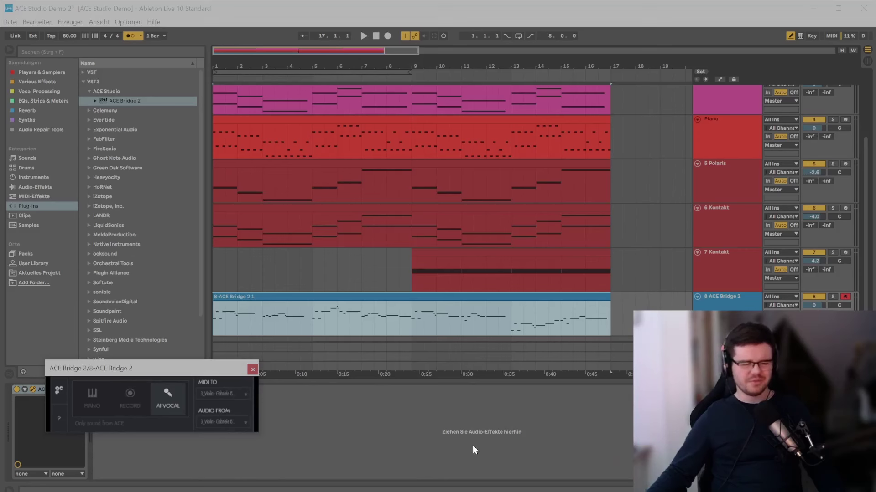
mouse_move(412, 491)
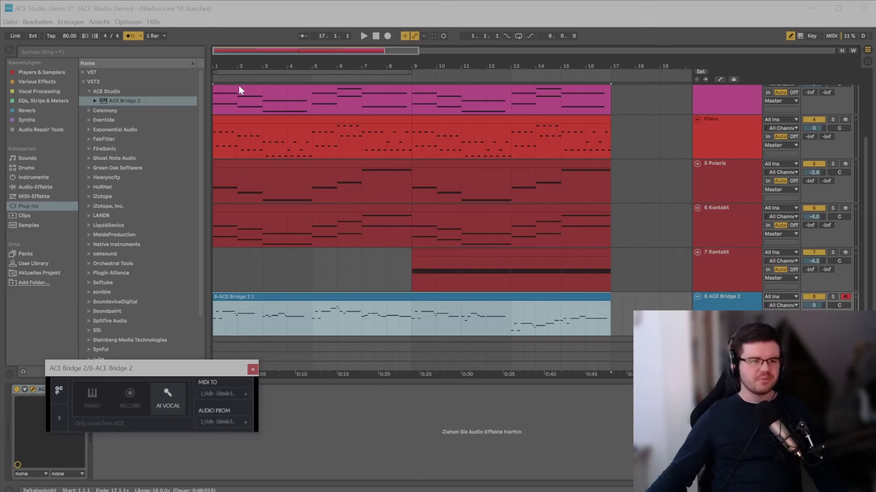
Play the arrangement from bar 1 to the end to hear the AI violin with the other tracks.
left_click(217, 106)
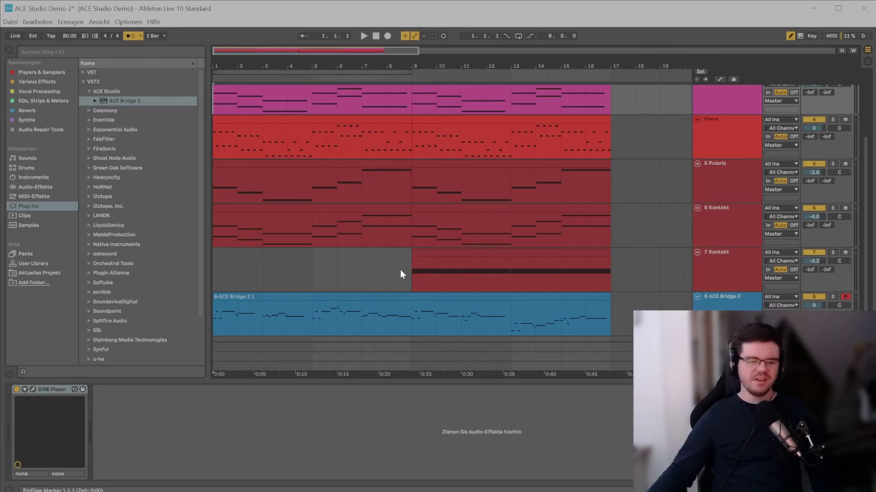
key("space")
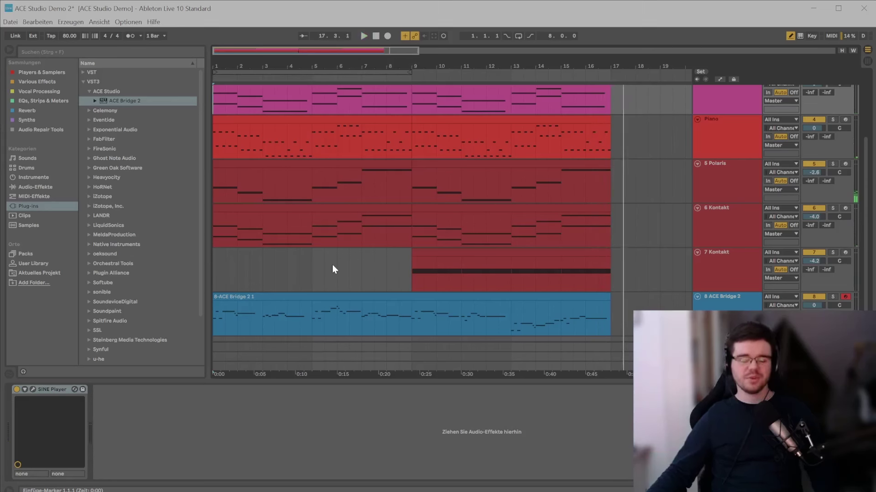
key("space")
Solo the ACE Bridge 2 track with the master's Cinematic Rooms reverb bypassed, and play the dry violin through bar 8.
left_click(724, 298)
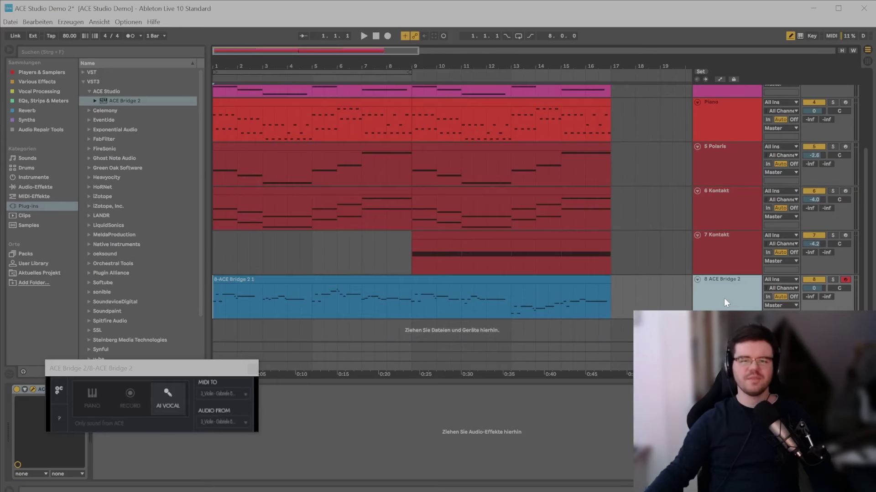
left_click(737, 297)
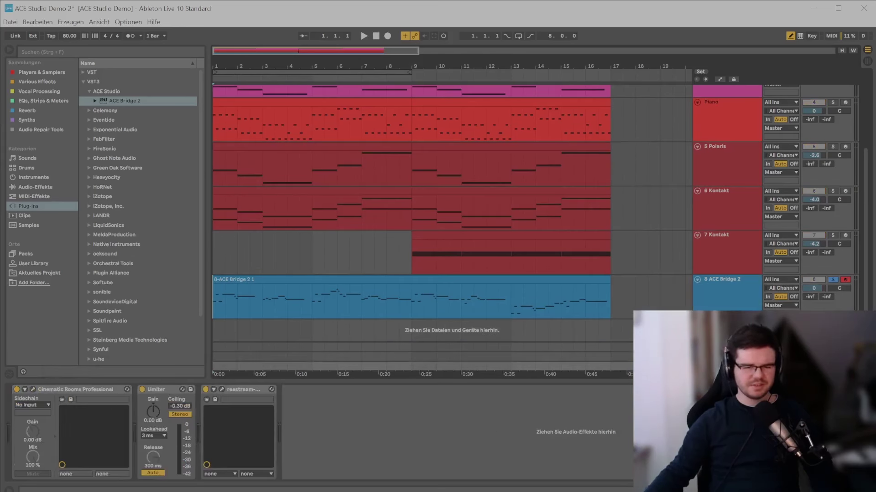
left_click(747, 288)
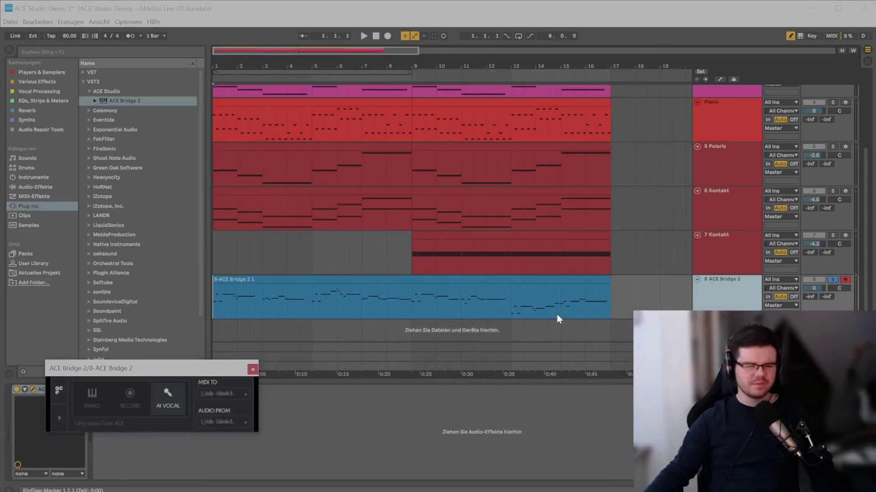
key("space")
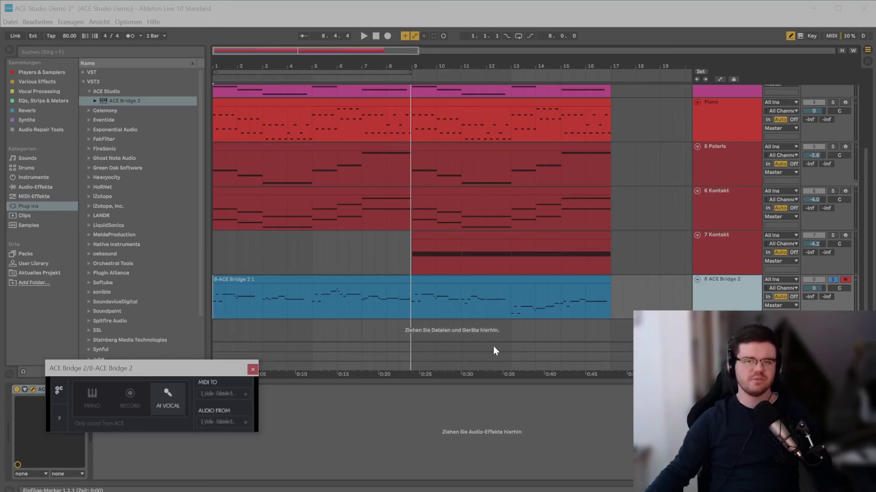
Return to the ACE Bridge 2 track from the master effects and move its plug-in window over the arrangement.
left_click(269, 354)
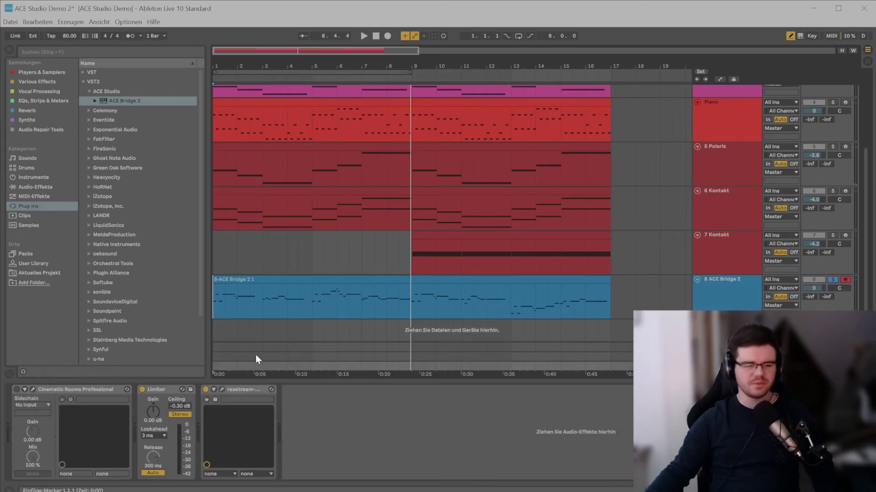
left_click(520, 317)
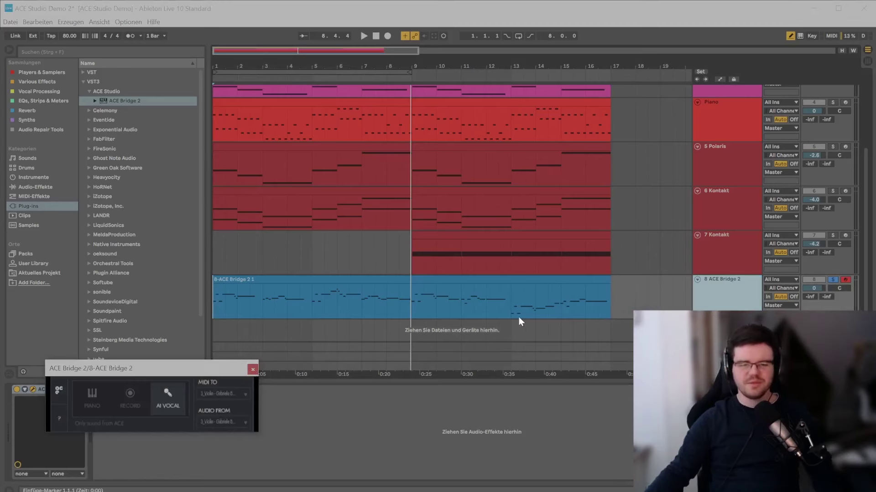
left_click_drag(187, 368, 403, 169)
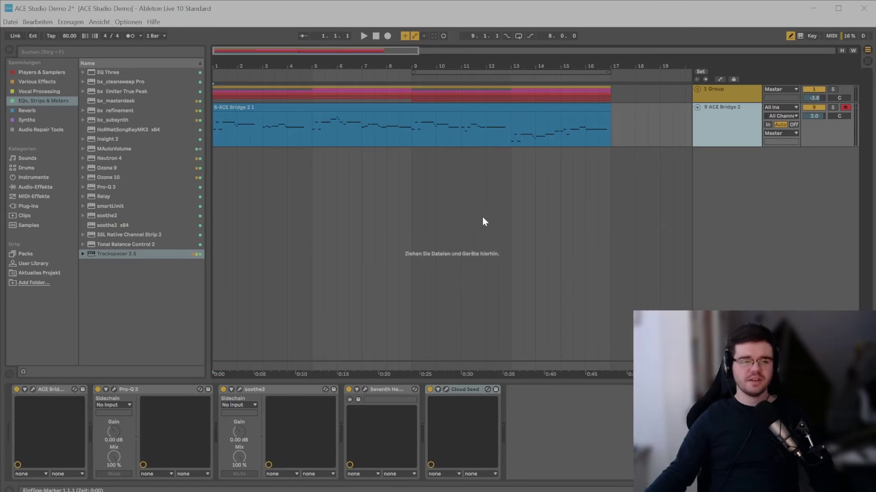
Play the complete arrangement with the effects-processed violin track.
left_click(364, 36)
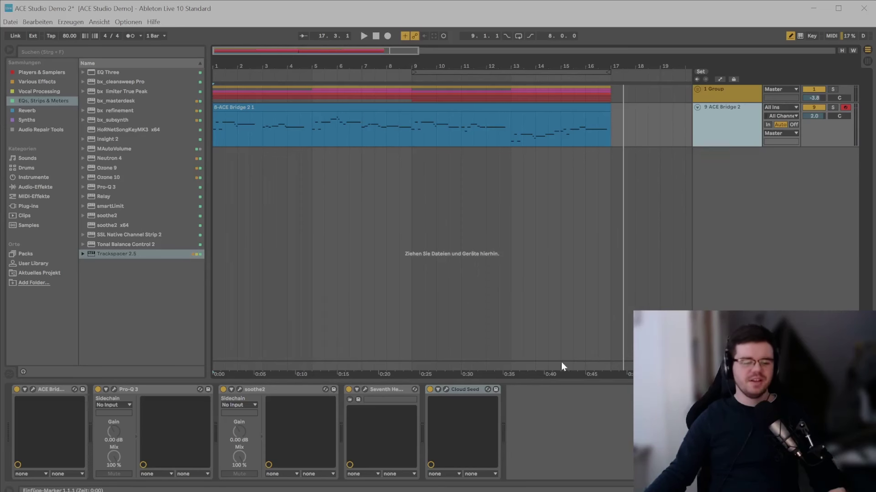
Export the whole ACE Studio project's Master track as a stereo 48000 Hz, 24-bit WAV file named Violin Improv.
mouse_move(412, 491)
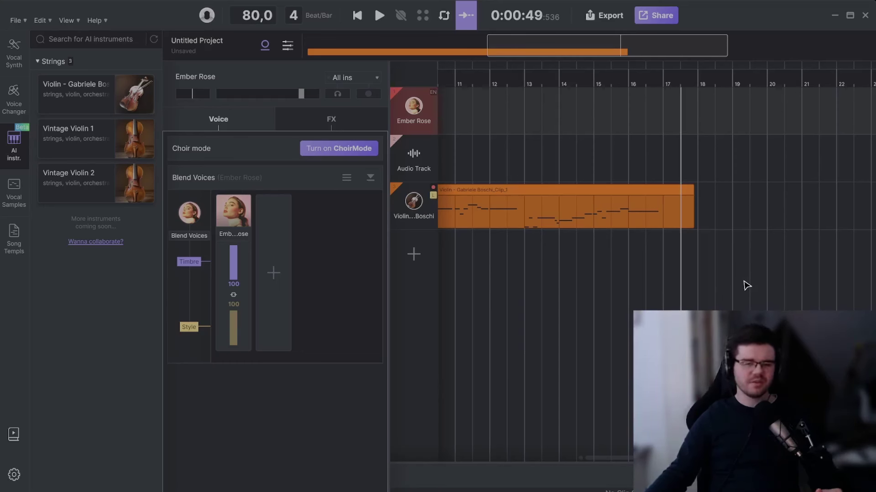
left_click(603, 19)
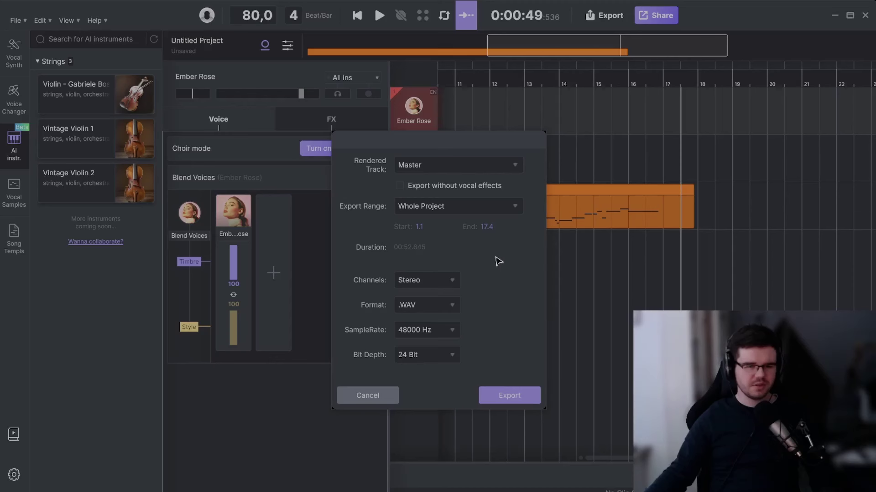
left_click(526, 404)
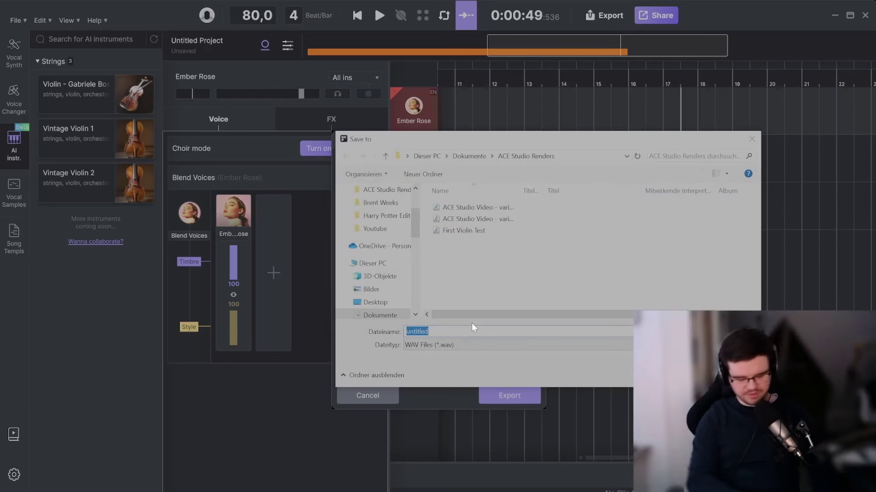
type("Violin Improv")
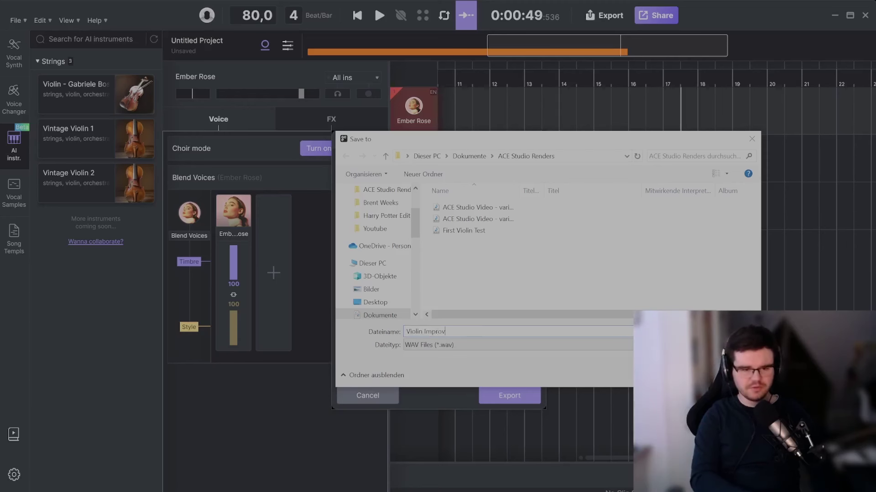
key("Return")
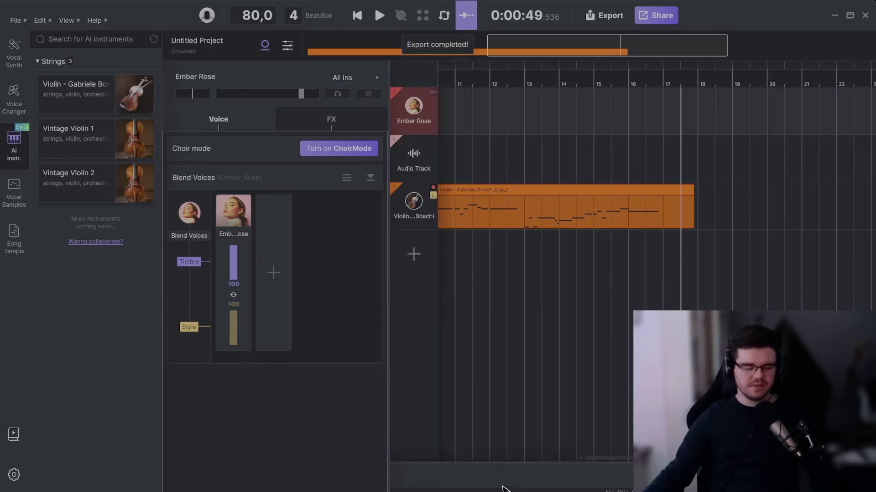
Import the Violin Improv file from the ACE Studio Renders folder onto a new Ableton Live audio track at bar 1.
key("alt+Tab")
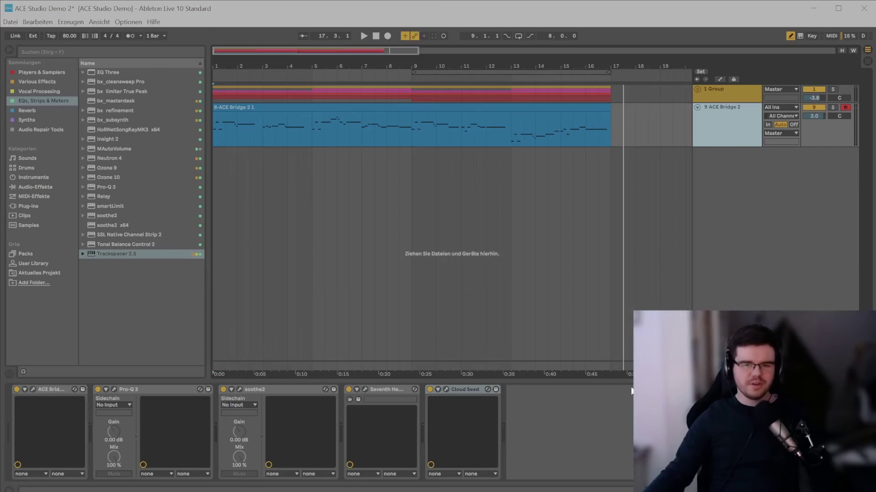
left_click(249, 491)
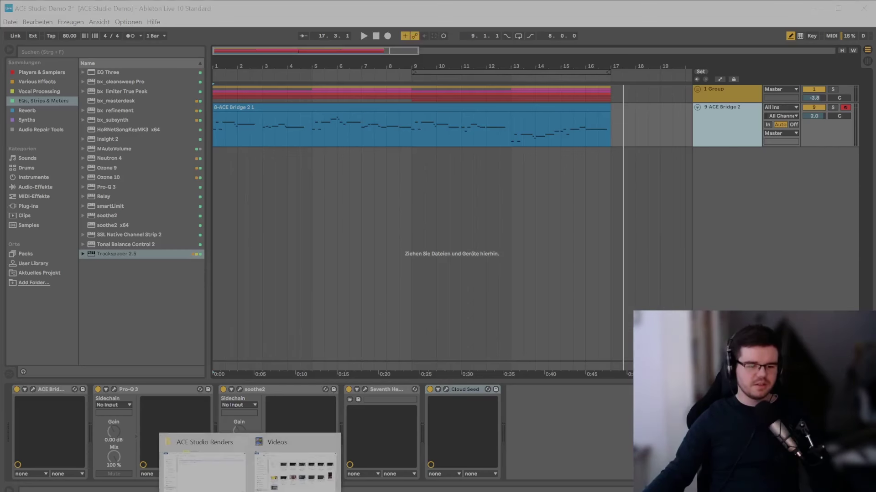
left_click(231, 481)
left_click(269, 223)
left_click_drag(583, 194, 660, 179)
left_click_drag(658, 149, 223, 147)
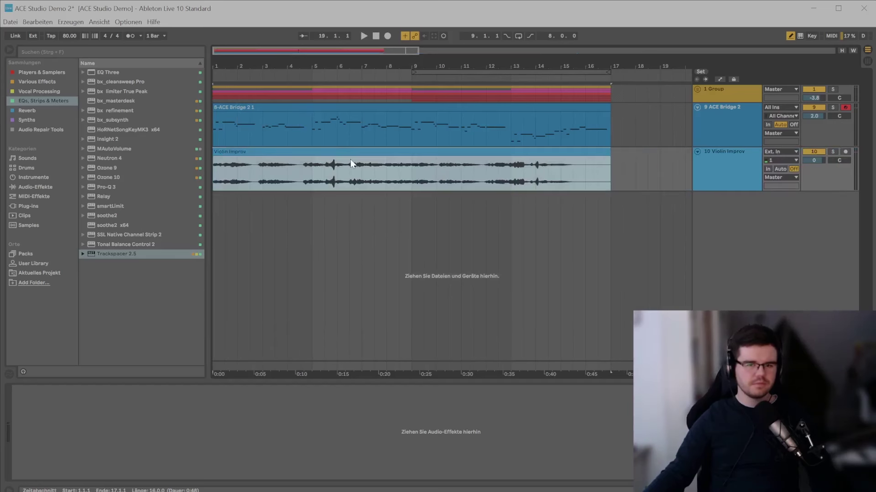
Turn off warping for the Violin Improv clip and copy the ACE Bridge 2 track's audio effects onto its track.
left_click(273, 152)
left_click(112, 397)
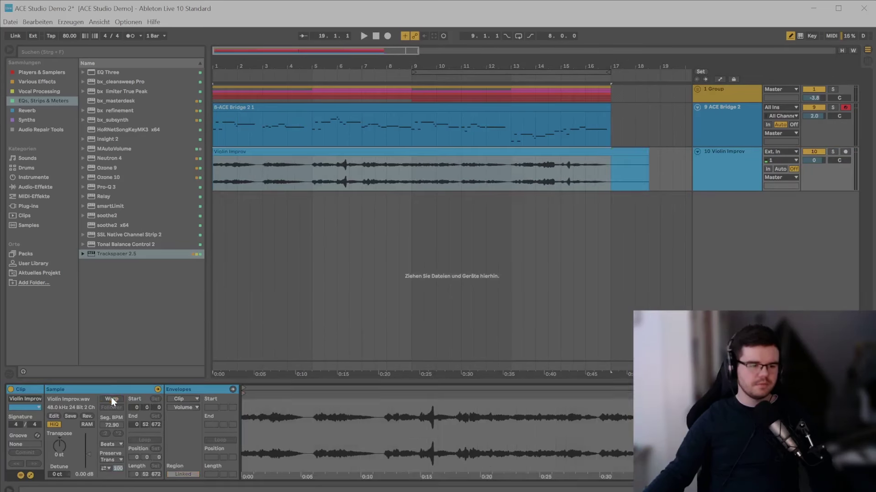
left_click(725, 180)
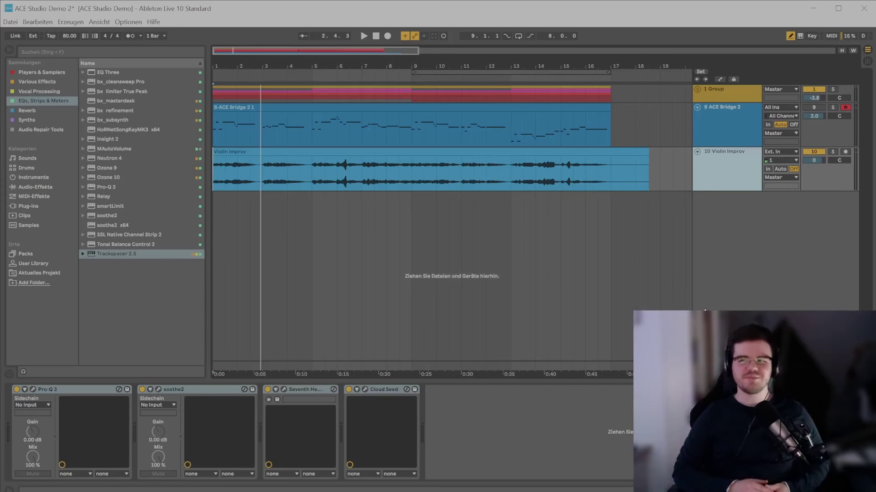
Solo the Violin Improv audio track and play it from bar 1.
left_click(546, 189)
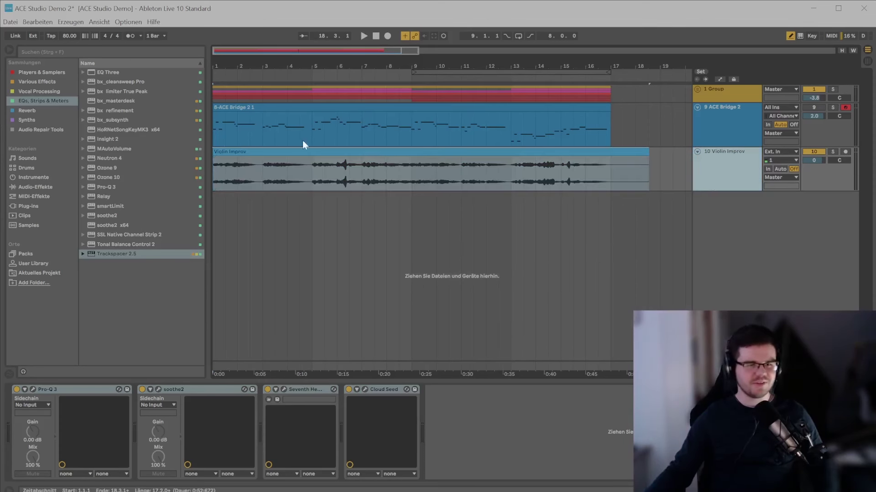
left_click(240, 178)
key("space")
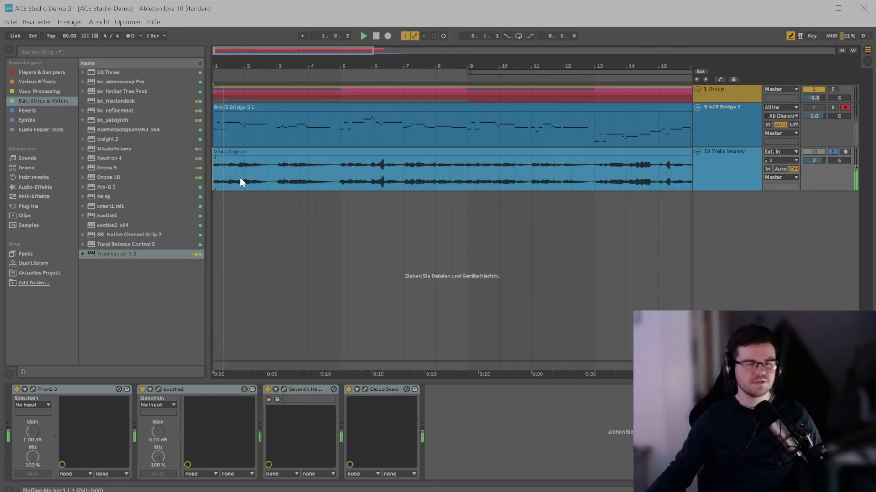